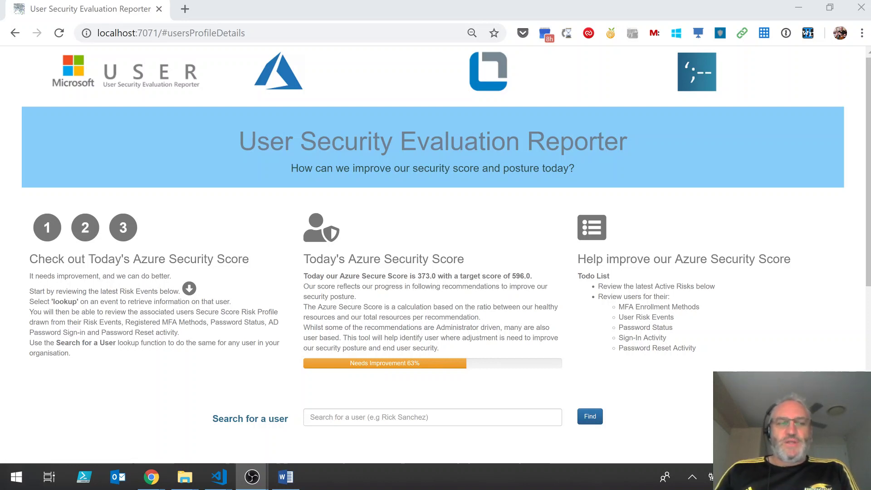
Reload the report and highlight today's Secure Score of 373.0 against the 596.0 target.
{"action": "left_click", "coordinate": [58, 34]}
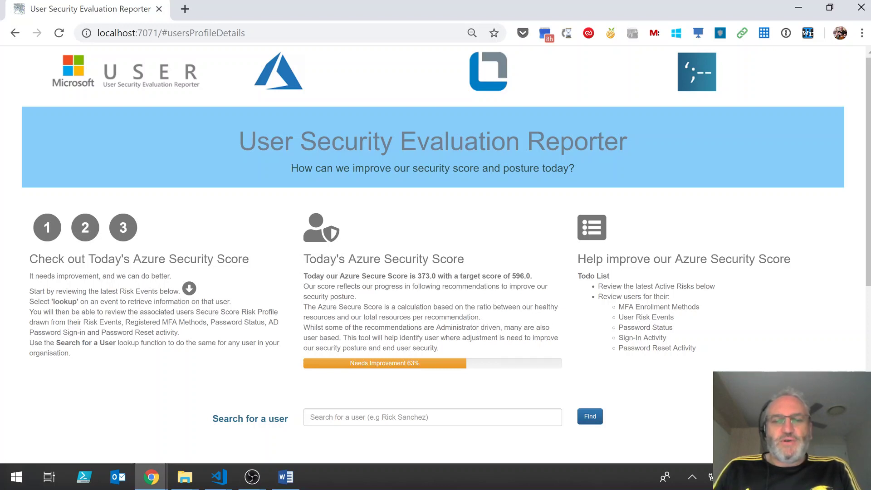
{"action": "double_click", "coordinate": [426, 276]}
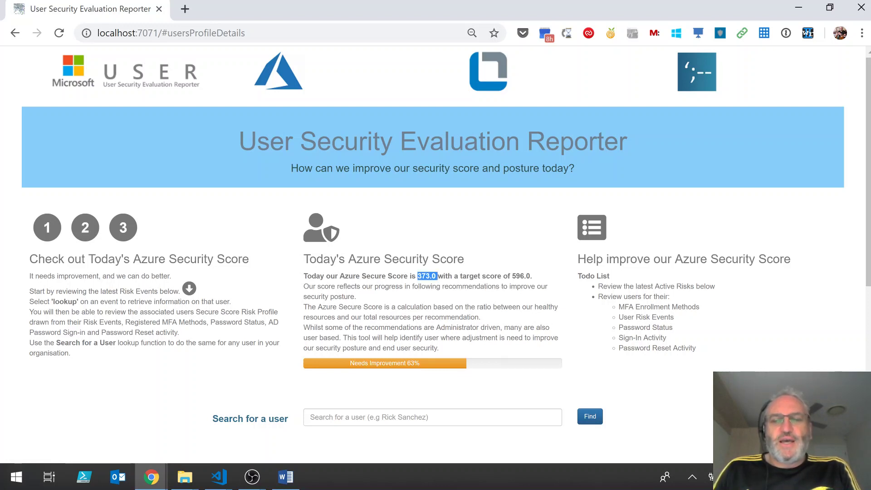
{"action": "left_click_drag", "start_coordinate": [511, 275], "coordinate": [535, 278]}
{"action": "left_click", "coordinate": [538, 279]}
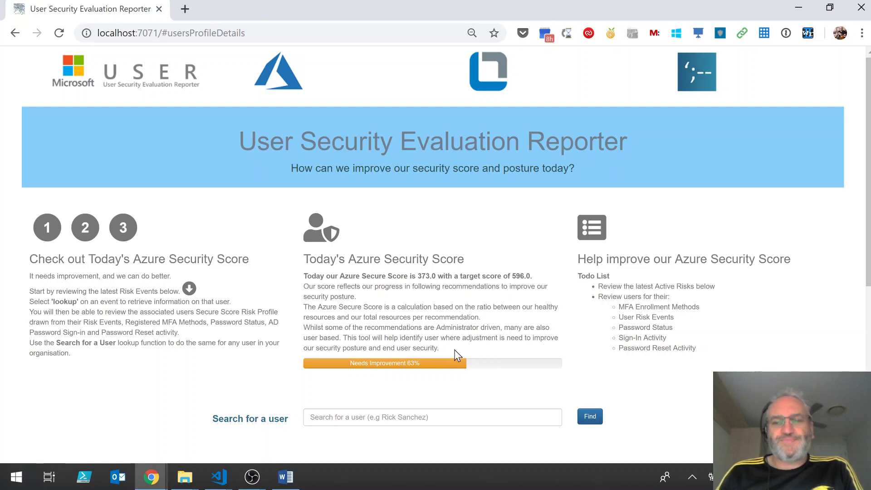
{"action": "scroll", "coordinate": [450, 345], "scroll_direction": "down", "scroll_amount": 7}
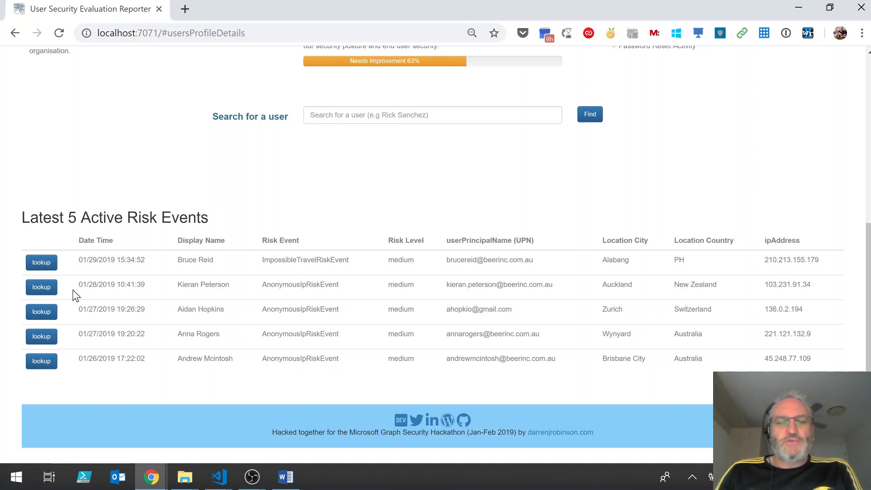
Look up the second-row Auckland risk event's user: Immediate Attention Required, 9 risk events, SMS MFA.
{"action": "left_click", "coordinate": [43, 287]}
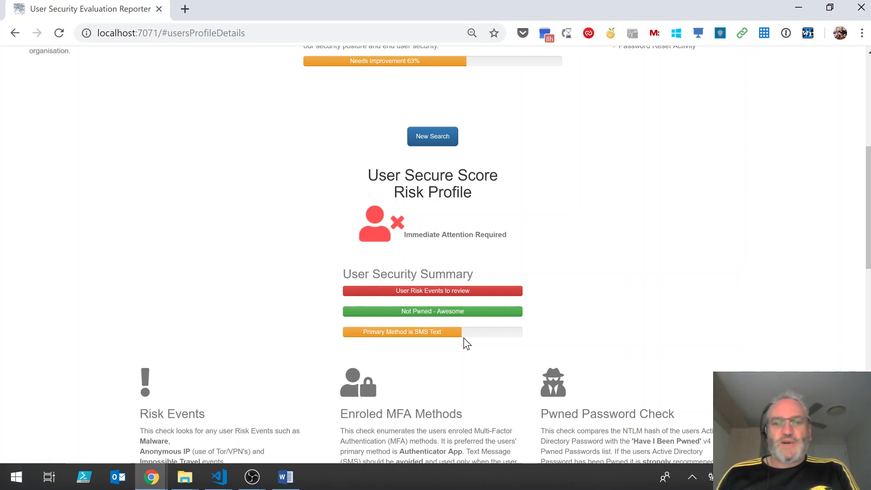
{"action": "scroll", "coordinate": [597, 318], "scroll_direction": "down", "scroll_amount": 1}
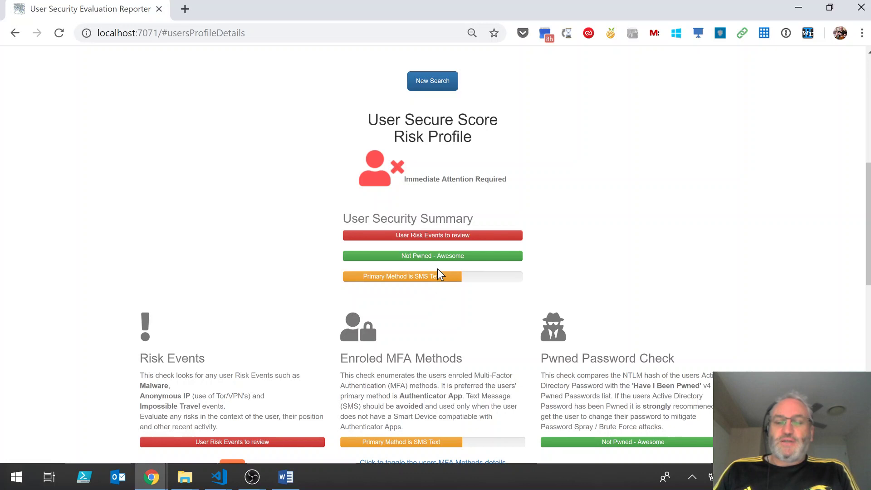
{"action": "scroll", "coordinate": [437, 268], "scroll_direction": "down", "scroll_amount": 1}
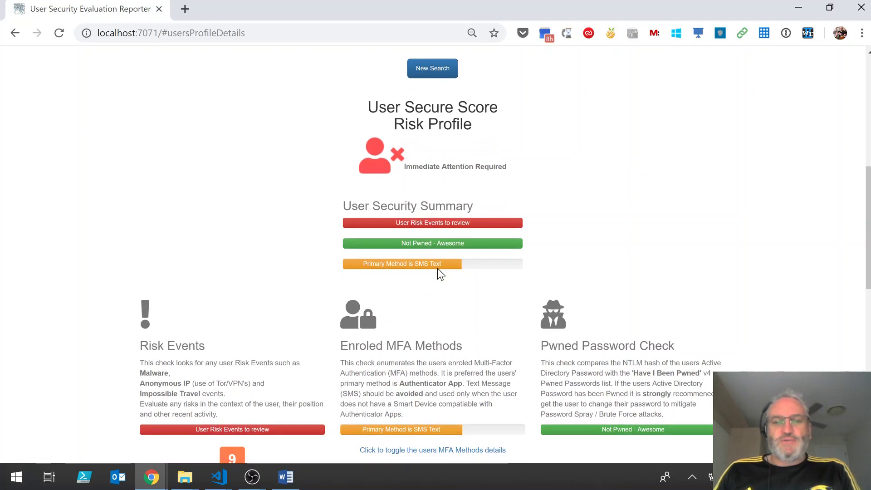
{"action": "scroll", "coordinate": [437, 273], "scroll_direction": "down", "scroll_amount": 3}
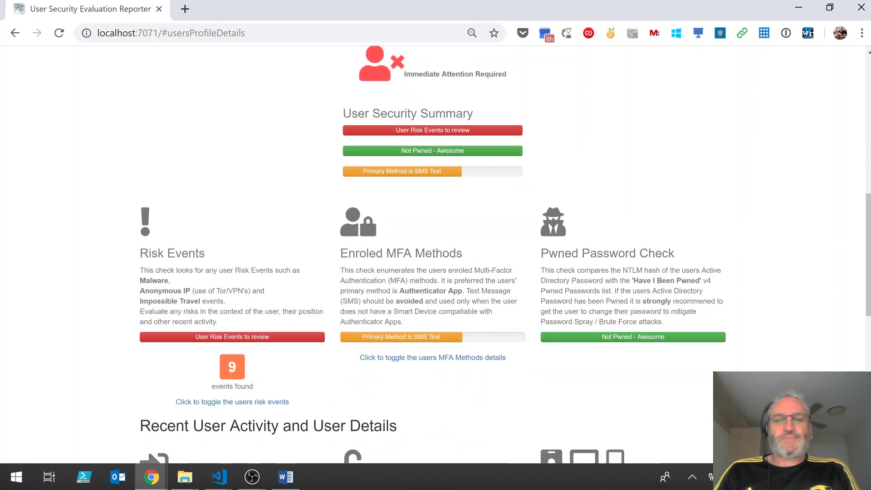
{"action": "scroll", "coordinate": [438, 268], "scroll_direction": "down", "scroll_amount": 3}
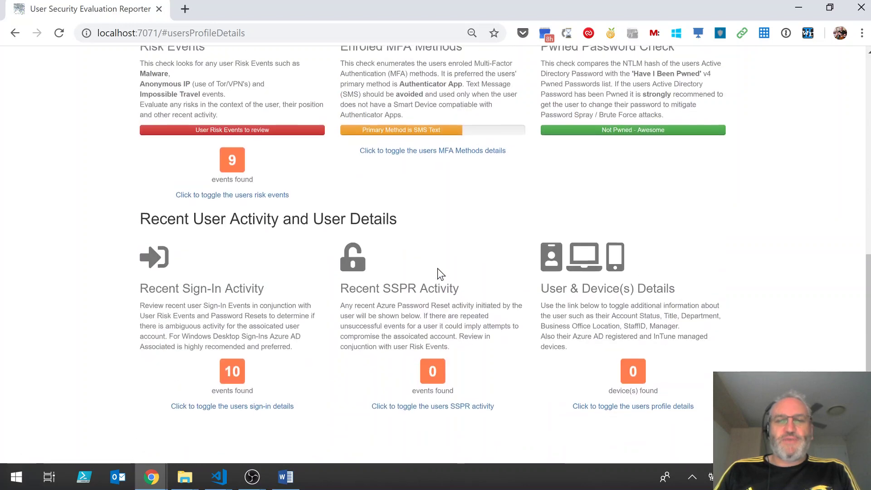
{"action": "scroll", "coordinate": [438, 274], "scroll_direction": "up", "scroll_amount": 1}
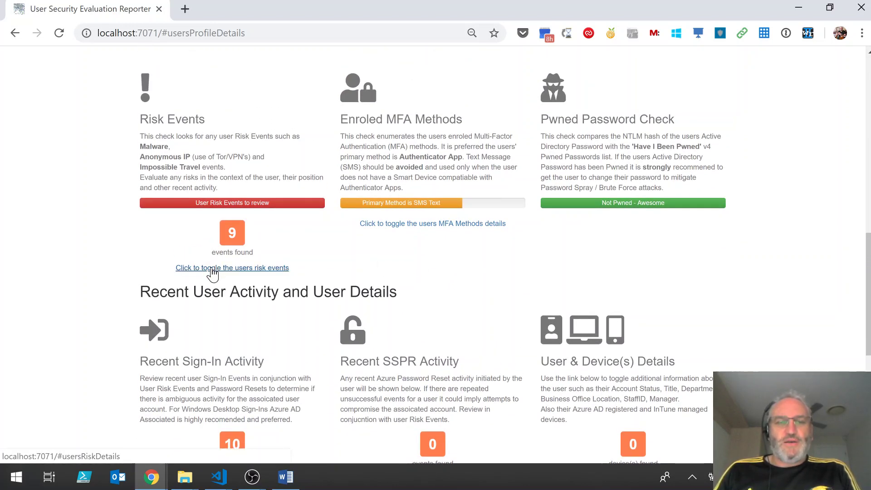
Expand the Risk Events card to list this user's recent risk events.
{"action": "left_click", "coordinate": [212, 273]}
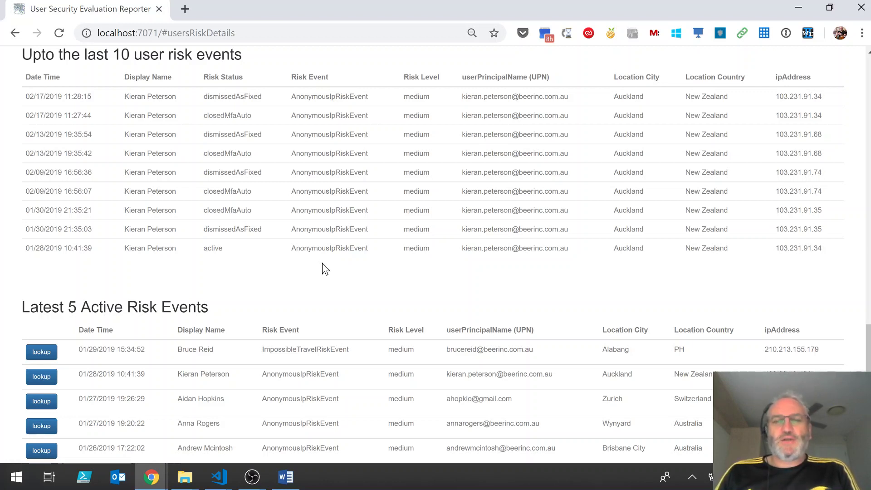
{"action": "scroll", "coordinate": [325, 268], "scroll_direction": "up", "scroll_amount": 12}
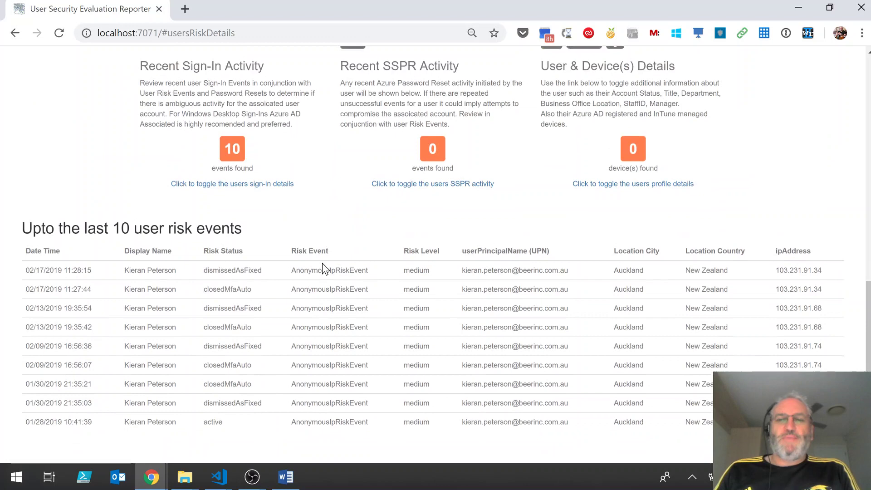
{"action": "scroll", "coordinate": [323, 263], "scroll_direction": "up", "scroll_amount": 1}
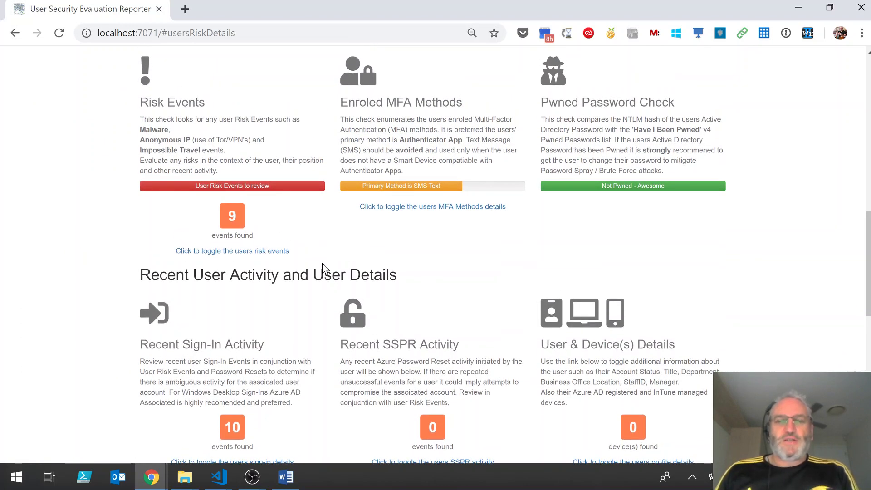
Expand the MFA Methods details and highlight OneWaySMS as the enforced primary method.
{"action": "left_click", "coordinate": [414, 209]}
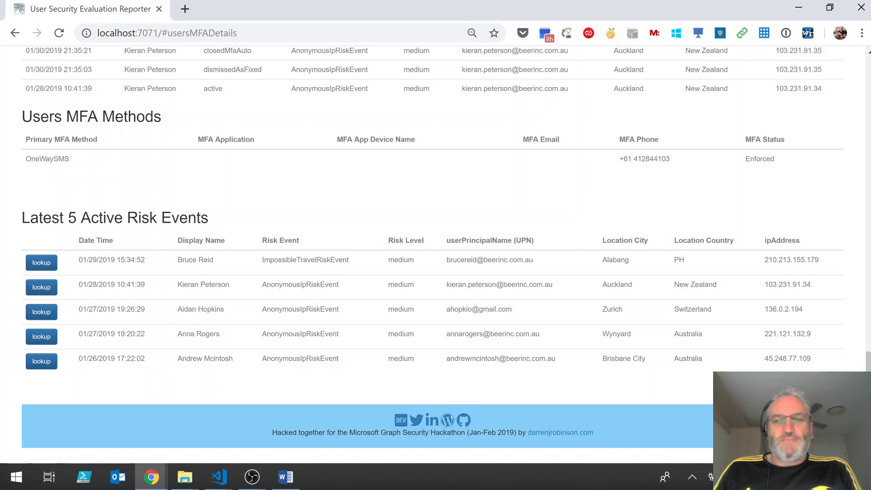
{"action": "double_click", "coordinate": [48, 159]}
{"action": "left_click", "coordinate": [237, 172]}
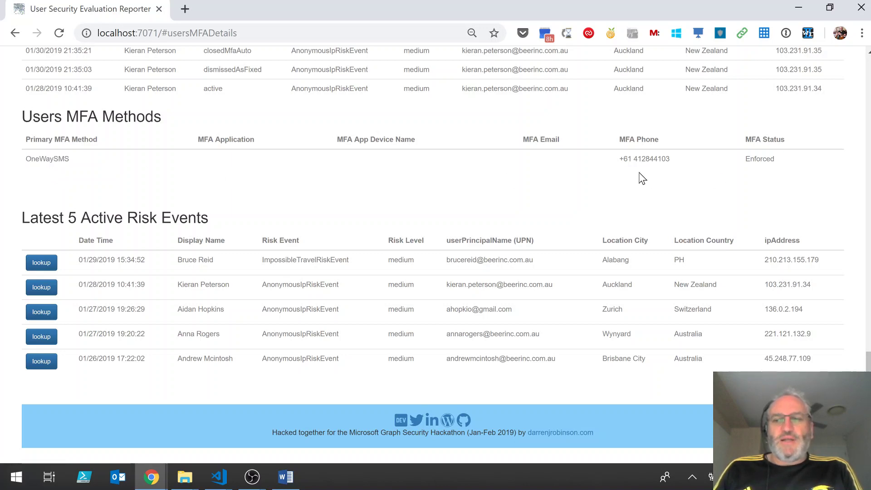
{"action": "scroll", "coordinate": [519, 196], "scroll_direction": "up", "scroll_amount": 3}
{"action": "scroll", "coordinate": [521, 191], "scroll_direction": "up", "scroll_amount": 10}
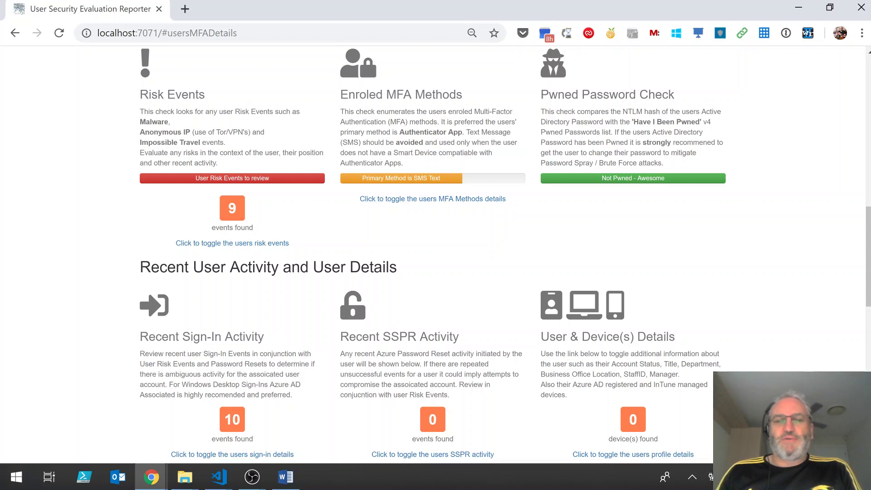
{"action": "scroll", "coordinate": [575, 172], "scroll_direction": "down", "scroll_amount": 1}
{"action": "scroll", "coordinate": [575, 171], "scroll_direction": "down", "scroll_amount": 3}
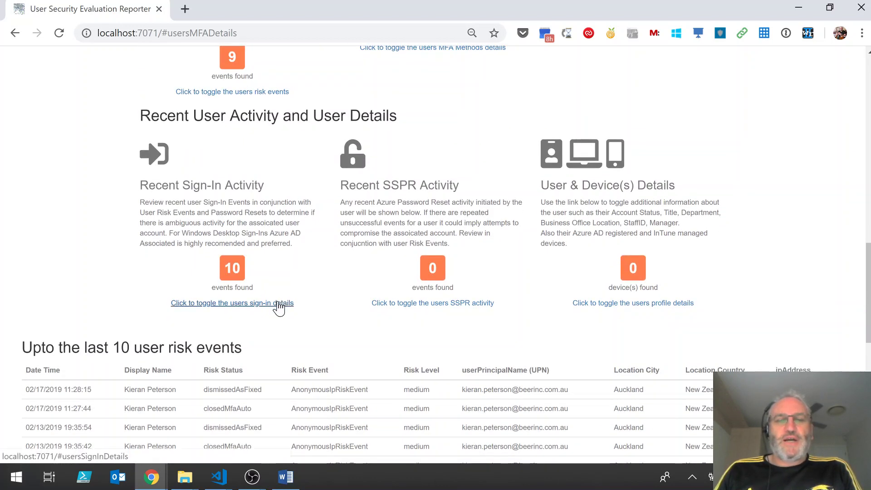
Expand Recent Sign-In Activity to show the last 10 Chrome-on-MacOs sign-ins from Moore Park.
{"action": "left_click", "coordinate": [277, 303]}
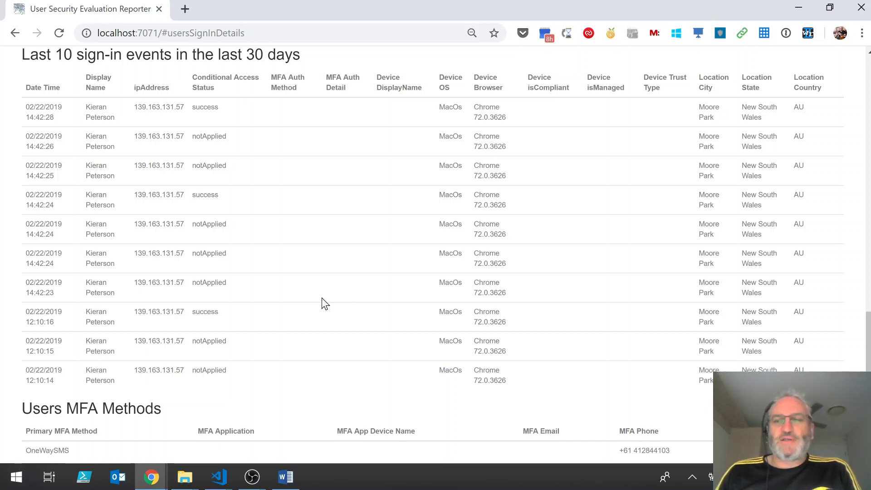
{"action": "scroll", "coordinate": [323, 298], "scroll_direction": "up", "scroll_amount": 12}
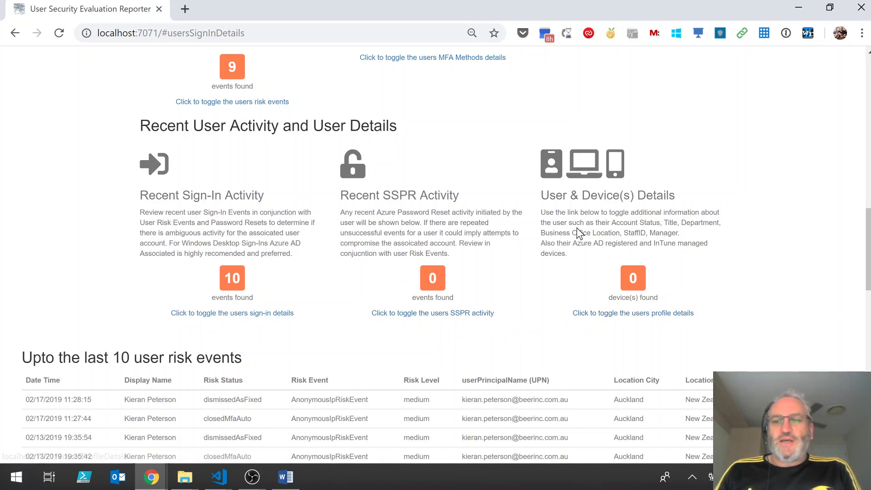
Expand User & Device(s) Details to confirm 0 devices and a not-pwned password.
{"action": "left_click", "coordinate": [614, 314]}
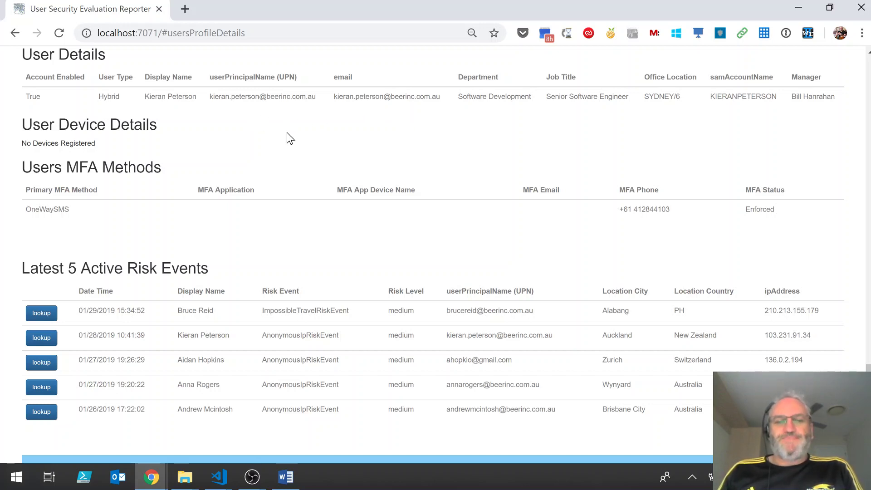
{"action": "scroll", "coordinate": [287, 133], "scroll_direction": "up", "scroll_amount": 20}
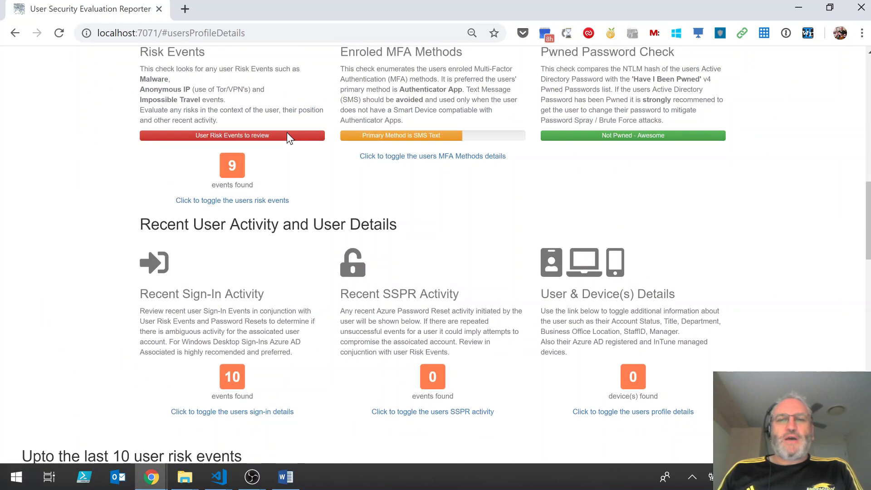
{"action": "scroll", "coordinate": [287, 132], "scroll_direction": "up", "scroll_amount": 7}
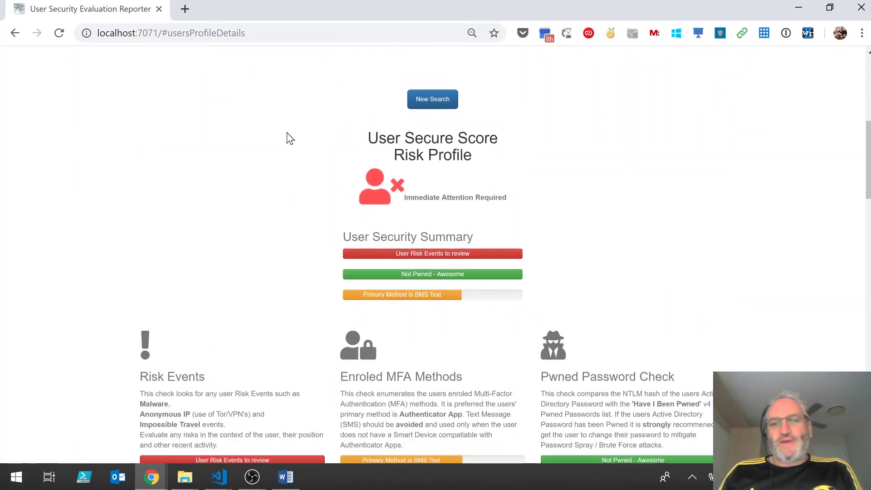
{"action": "scroll", "coordinate": [291, 138], "scroll_direction": "down", "scroll_amount": 1}
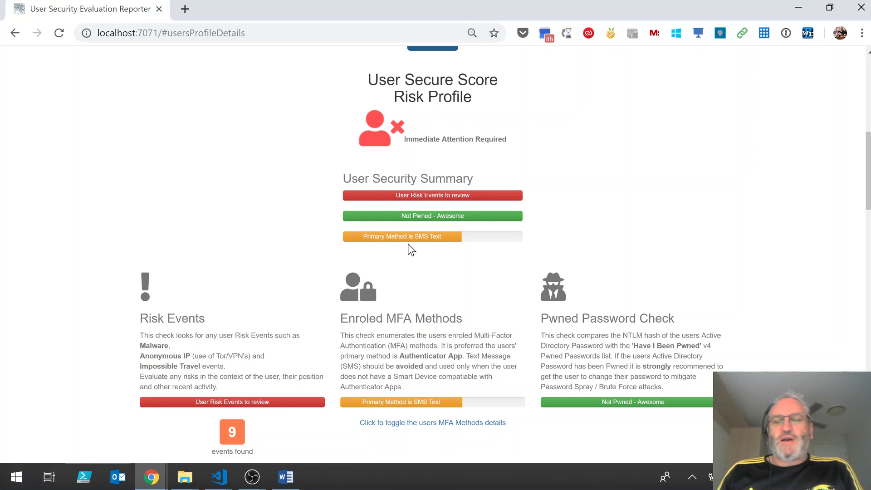
{"action": "scroll", "coordinate": [409, 249], "scroll_direction": "up", "scroll_amount": 3}
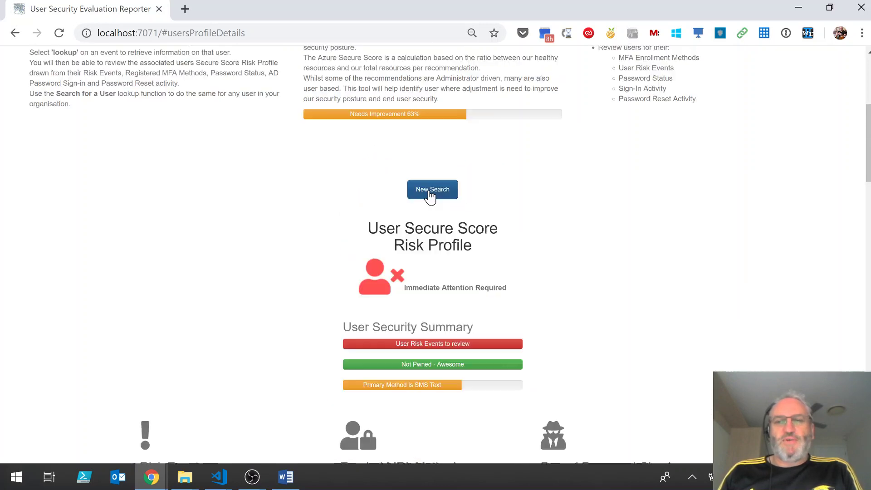
Start a New Search to return to the home page showing the 373.0 of 596.0 score.
{"action": "left_click", "coordinate": [431, 191]}
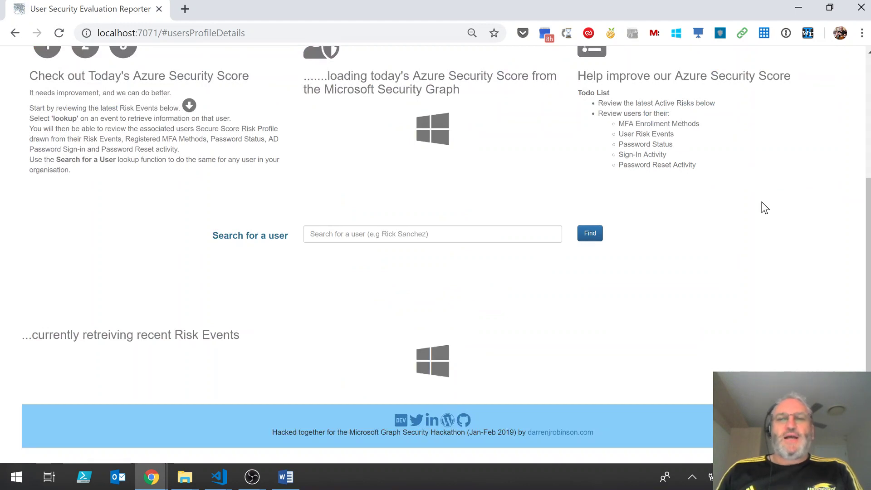
{"action": "scroll", "coordinate": [760, 204], "scroll_direction": "up", "scroll_amount": 4}
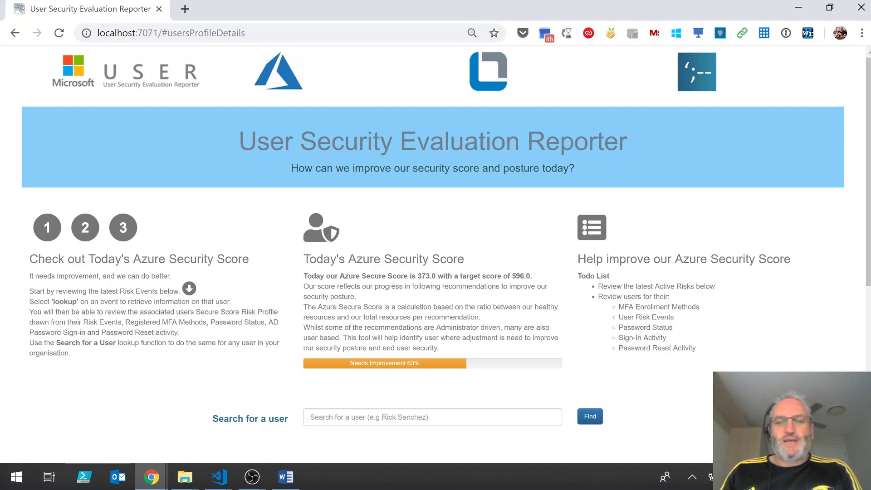
Search for the user by their full name, returning three accounts including Hybrid and B2B types.
{"action": "left_click", "coordinate": [318, 417]}
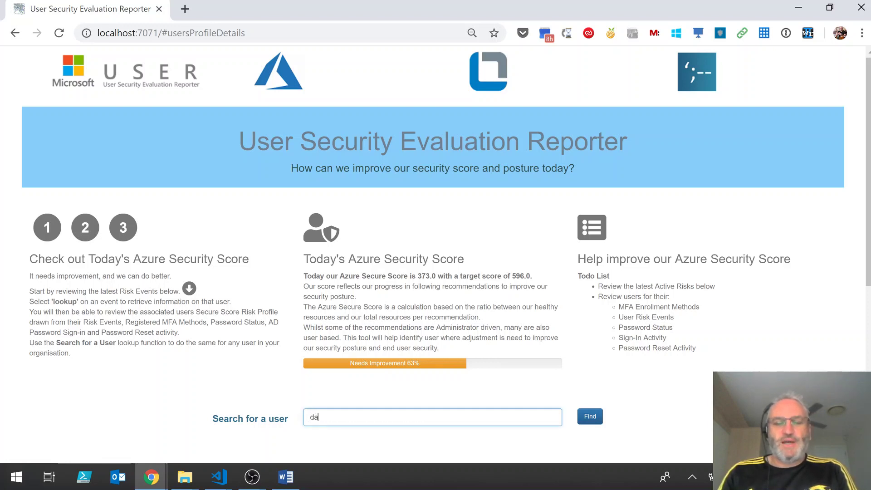
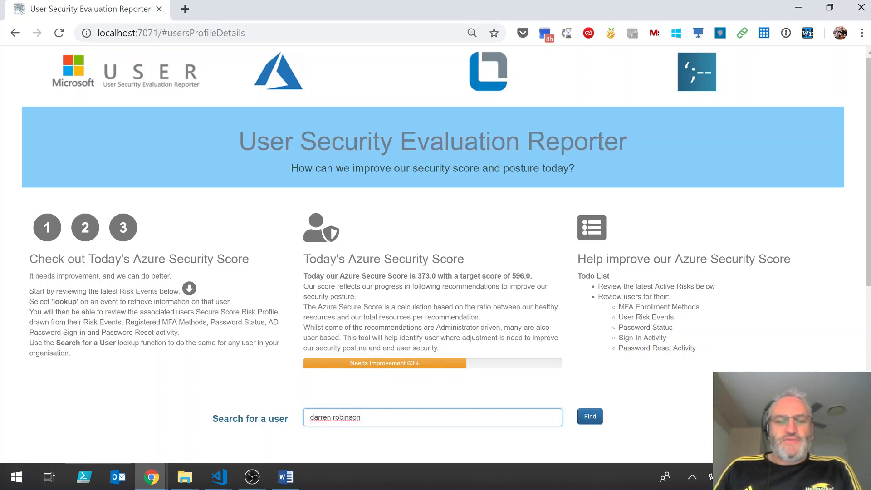
{"action": "left_click", "coordinate": [592, 420]}
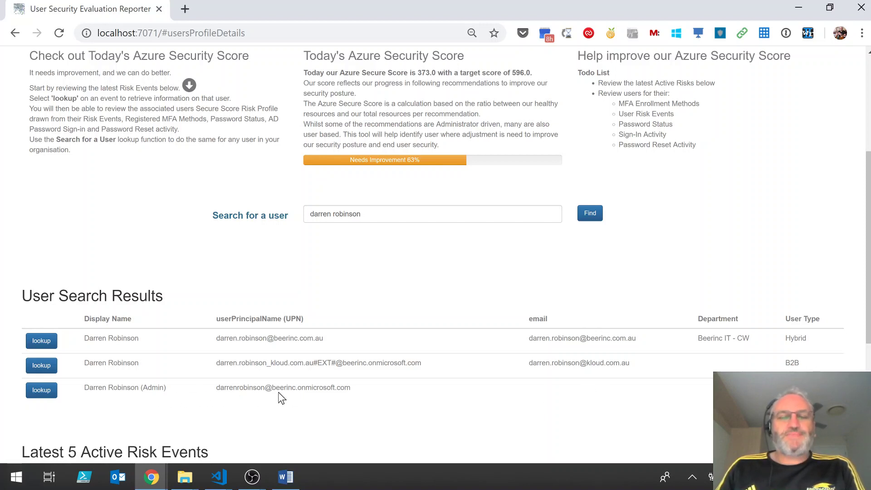
Look up the first search result and scroll its 'Awesome. Great Profile' risk profile with Authenticator App primary.
{"action": "left_click", "coordinate": [41, 340]}
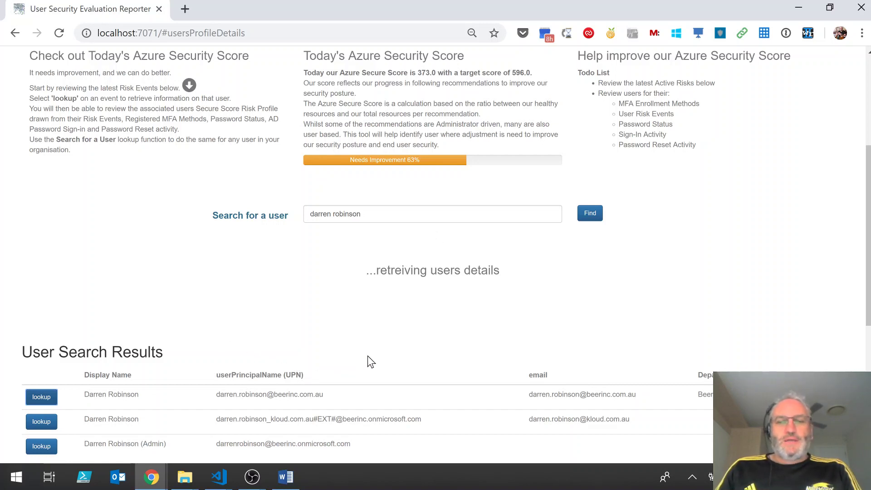
{"action": "scroll", "coordinate": [369, 353], "scroll_direction": "down", "scroll_amount": 2}
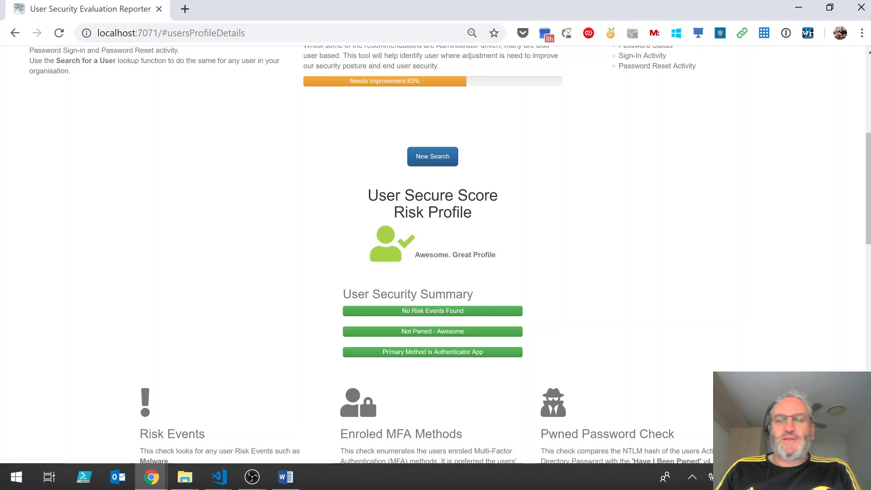
{"action": "scroll", "coordinate": [518, 268], "scroll_direction": "down", "scroll_amount": 2}
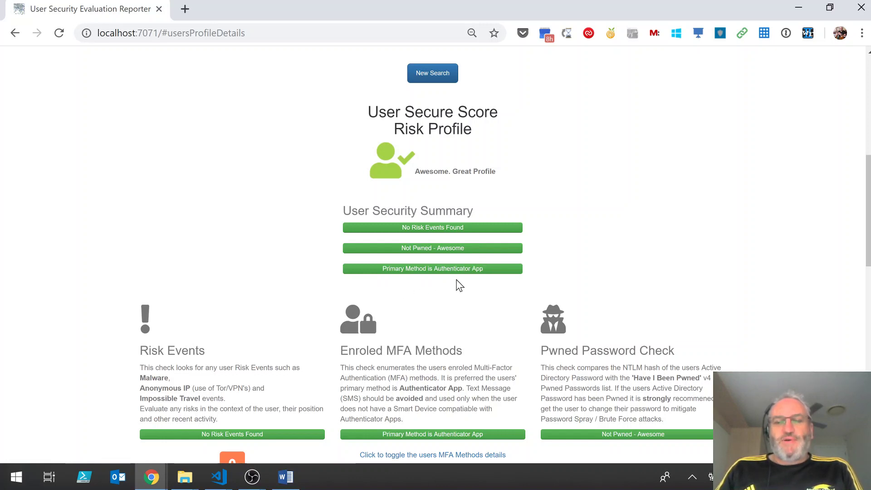
{"action": "scroll", "coordinate": [458, 285], "scroll_direction": "down", "scroll_amount": 1}
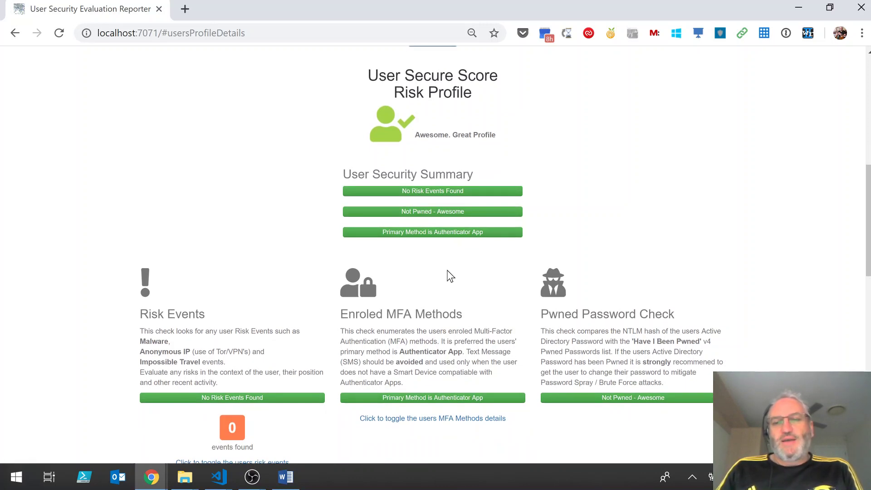
{"action": "scroll", "coordinate": [449, 277], "scroll_direction": "down", "scroll_amount": 1}
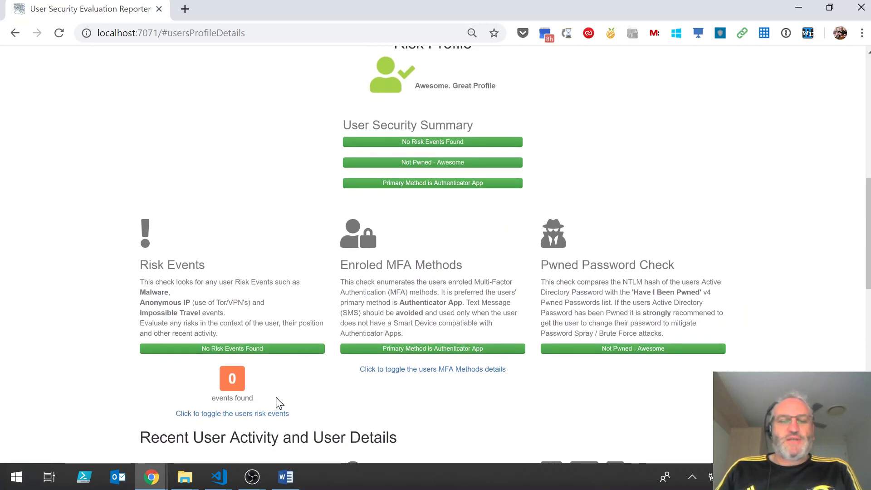
{"action": "scroll", "coordinate": [280, 399], "scroll_direction": "down", "scroll_amount": 2}
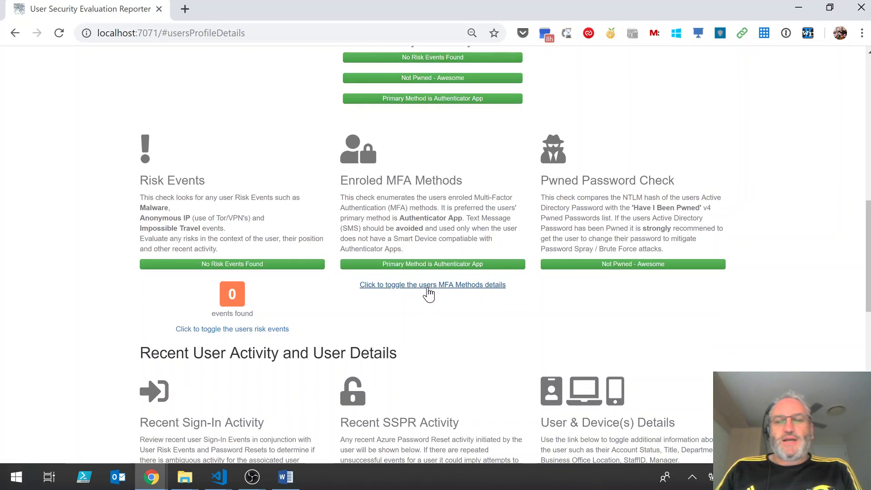
Expand Enroled MFA Methods to show phone app notification as the enforced primary method.
{"action": "left_click", "coordinate": [428, 290]}
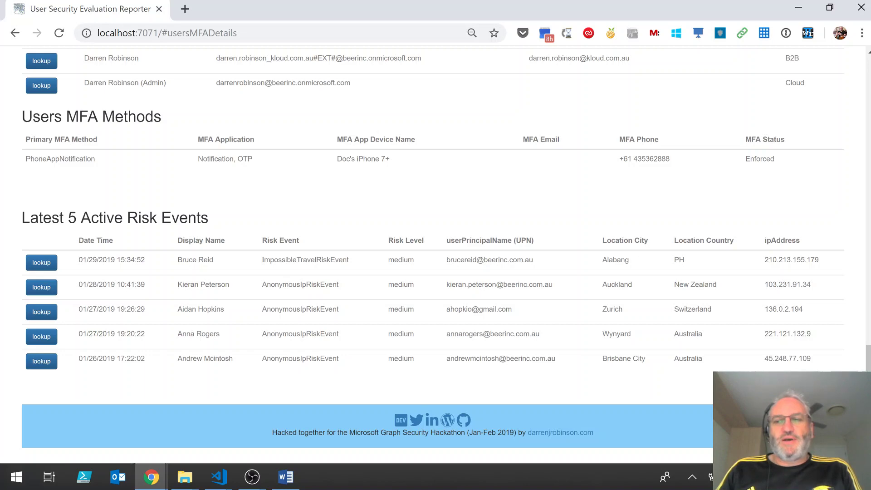
{"action": "scroll", "coordinate": [576, 193], "scroll_direction": "up", "scroll_amount": 2}
{"action": "scroll", "coordinate": [576, 192], "scroll_direction": "up", "scroll_amount": 10}
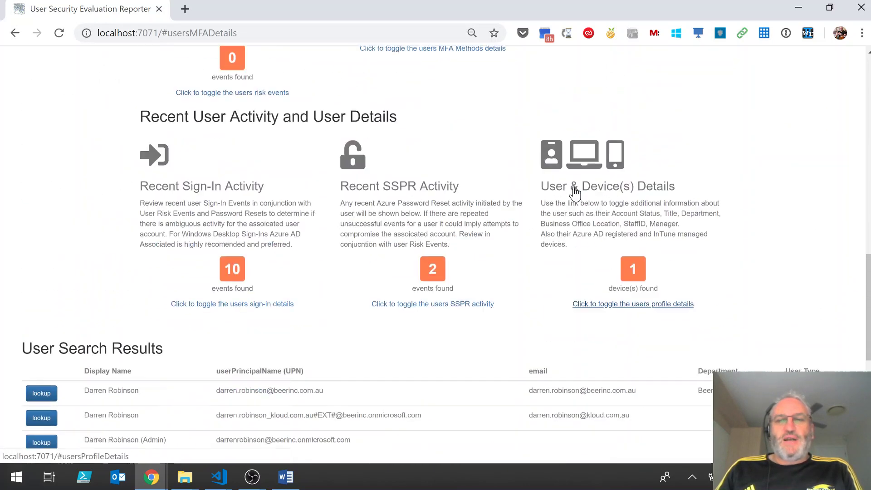
{"action": "scroll", "coordinate": [658, 182], "scroll_direction": "down", "scroll_amount": 1}
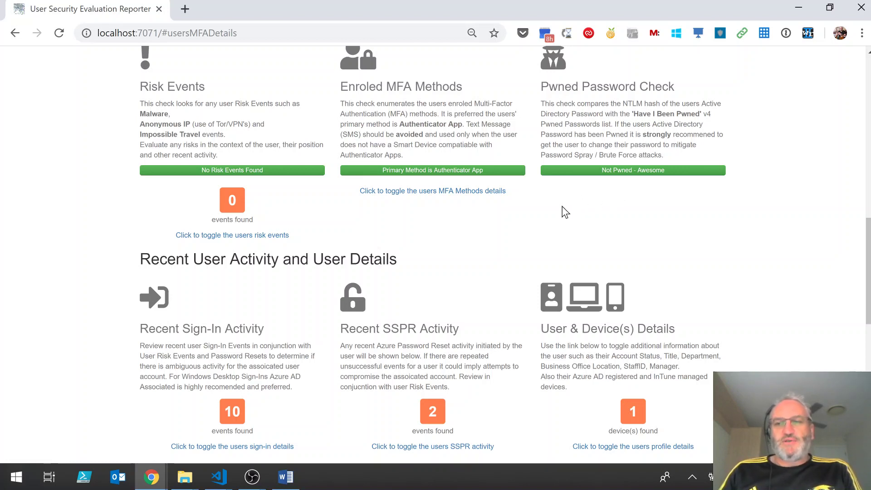
{"action": "scroll", "coordinate": [428, 237], "scroll_direction": "down", "scroll_amount": 2}
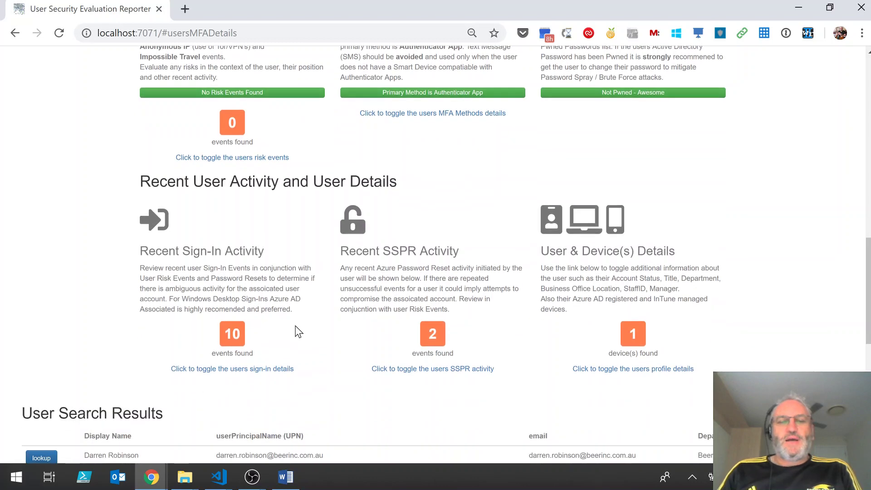
Expand Recent Sign-In Activity to list the last 10 sign-ins: Edge/IE on Windows 10, Azure AD registered.
{"action": "left_click", "coordinate": [286, 368]}
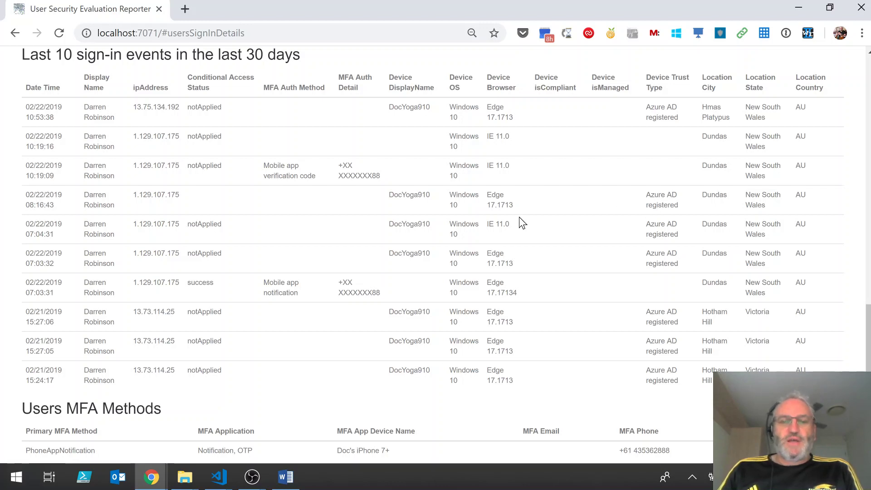
{"action": "scroll", "coordinate": [520, 218], "scroll_direction": "up", "scroll_amount": 5}
{"action": "scroll", "coordinate": [520, 218], "scroll_direction": "up", "scroll_amount": 6}
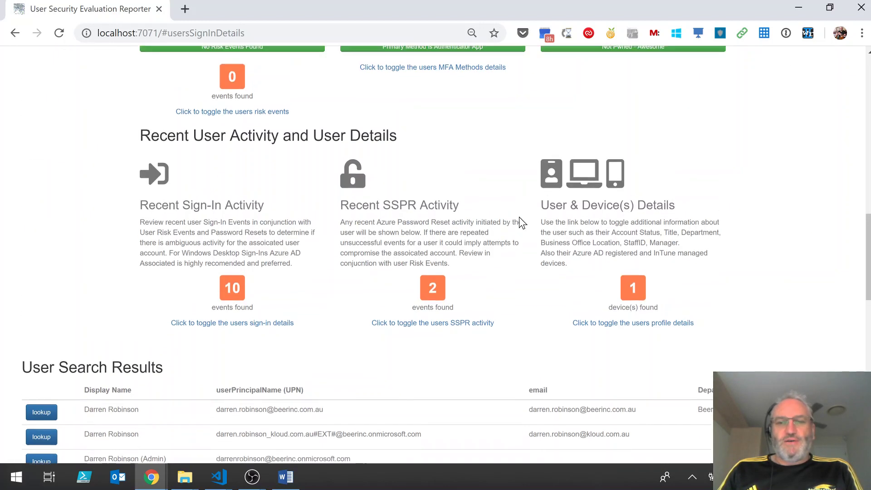
{"action": "scroll", "coordinate": [519, 217], "scroll_direction": "down", "scroll_amount": 3}
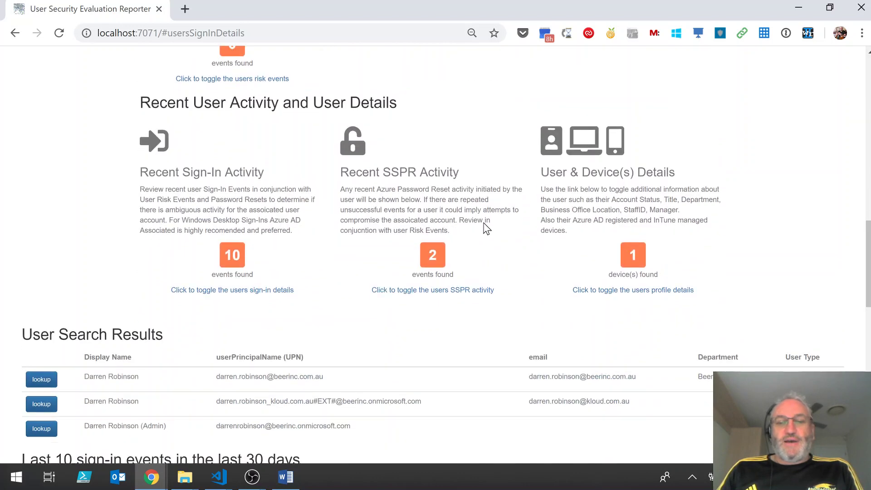
Expand Recent SSPR Activity to show two resets: one OnPremisesPolicyViolation failure and one success.
{"action": "left_click", "coordinate": [428, 285]}
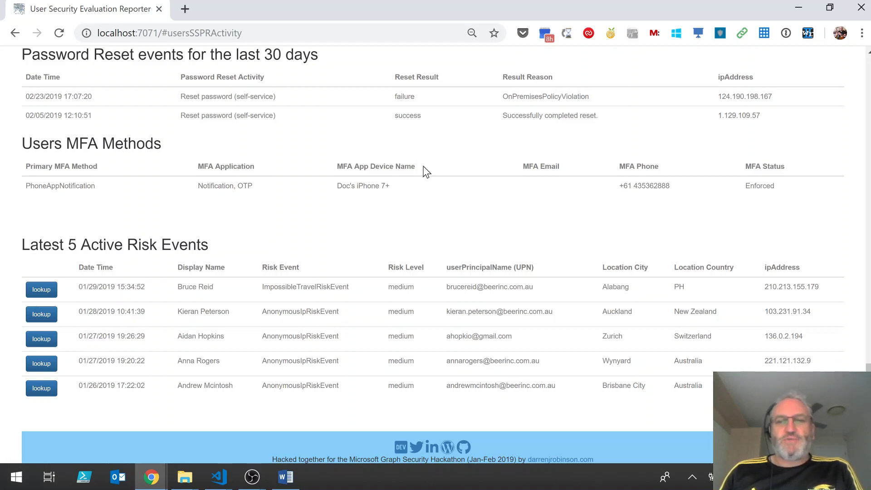
{"action": "scroll", "coordinate": [402, 168], "scroll_direction": "up", "scroll_amount": 8}
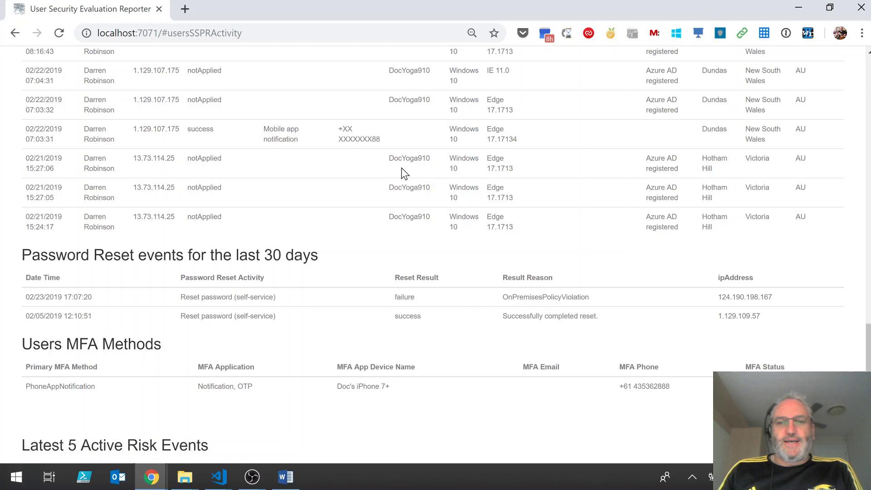
{"action": "scroll", "coordinate": [402, 168], "scroll_direction": "up", "scroll_amount": 7}
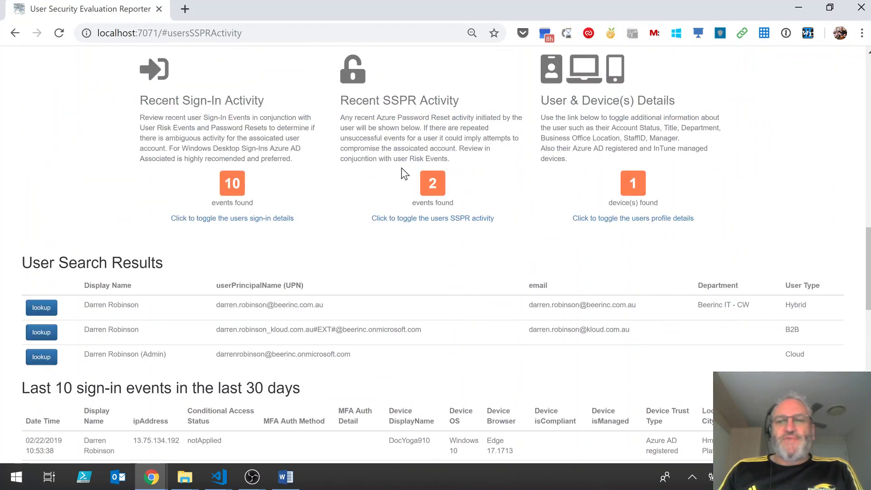
Expand User & Device(s) Details and highlight the Windows 10.0.17134.0 device's Workplace trust type.
{"action": "left_click", "coordinate": [614, 219]}
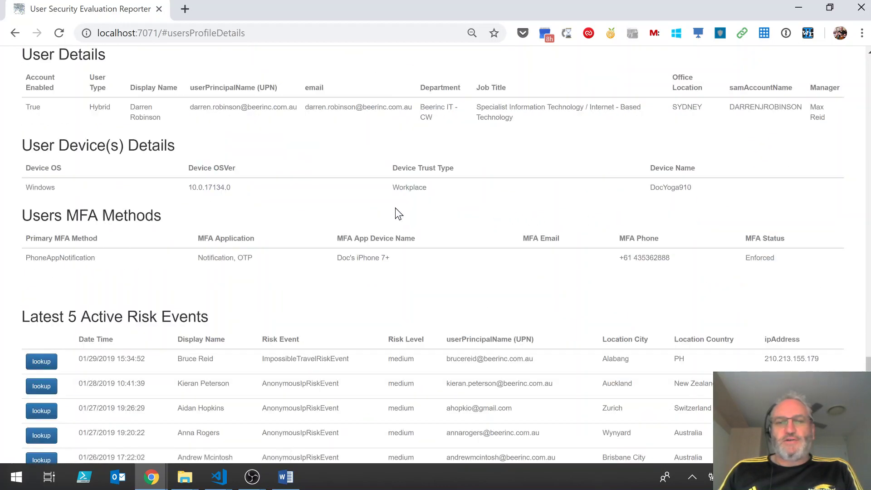
{"action": "double_click", "coordinate": [416, 190]}
{"action": "left_click", "coordinate": [180, 188]}
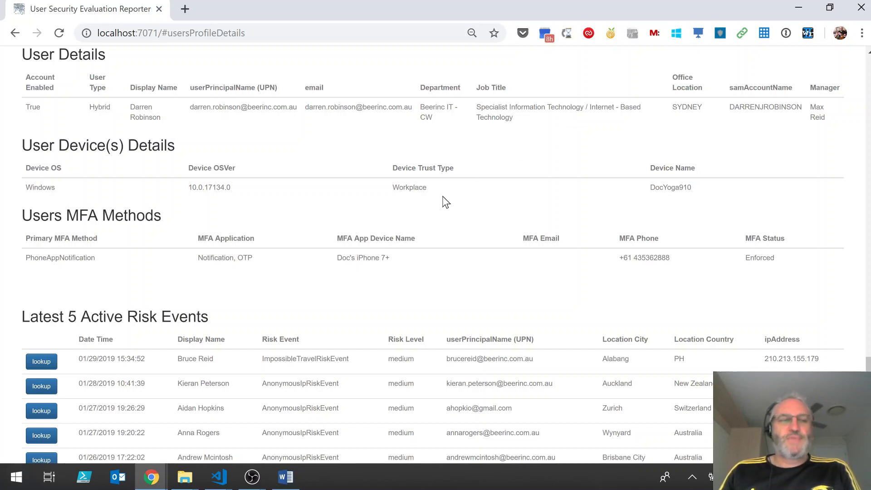
{"action": "scroll", "coordinate": [443, 197], "scroll_direction": "up", "scroll_amount": 20}
{"action": "scroll", "coordinate": [443, 199], "scroll_direction": "up", "scroll_amount": 7}
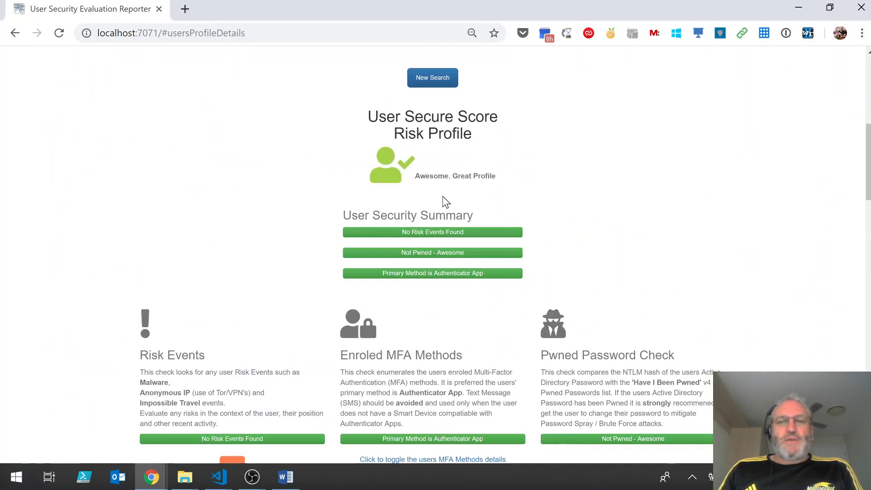
{"action": "scroll", "coordinate": [443, 200], "scroll_direction": "down", "scroll_amount": 2}
{"action": "scroll", "coordinate": [444, 199], "scroll_direction": "up", "scroll_amount": 1}
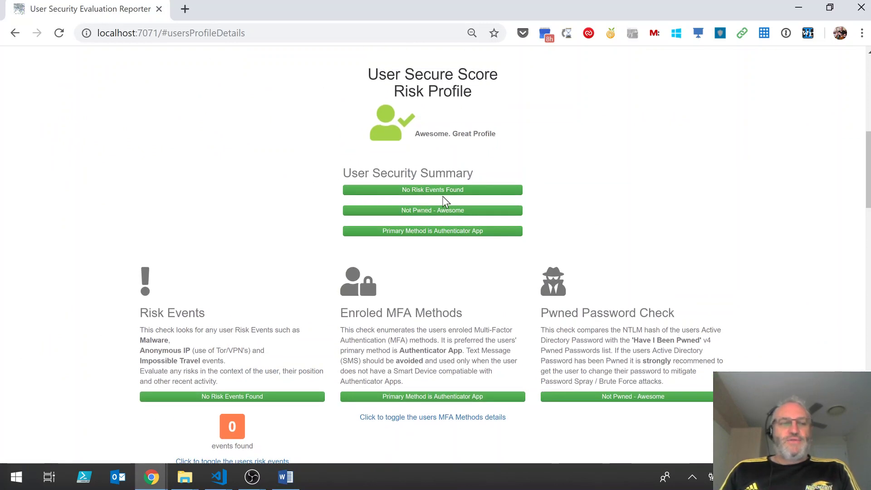
{"action": "scroll", "coordinate": [442, 199], "scroll_direction": "up", "scroll_amount": 1}
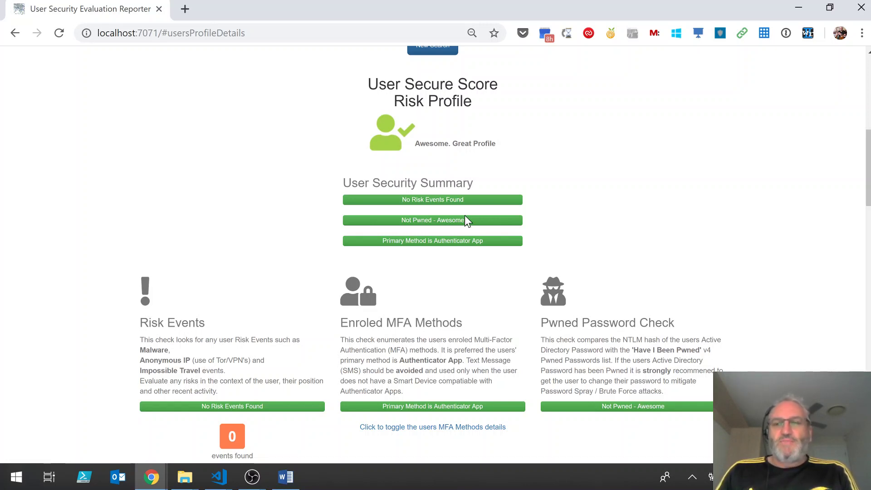
{"action": "scroll", "coordinate": [466, 217], "scroll_direction": "up", "scroll_amount": 6}
{"action": "scroll", "coordinate": [466, 218], "scroll_direction": "up", "scroll_amount": 3}
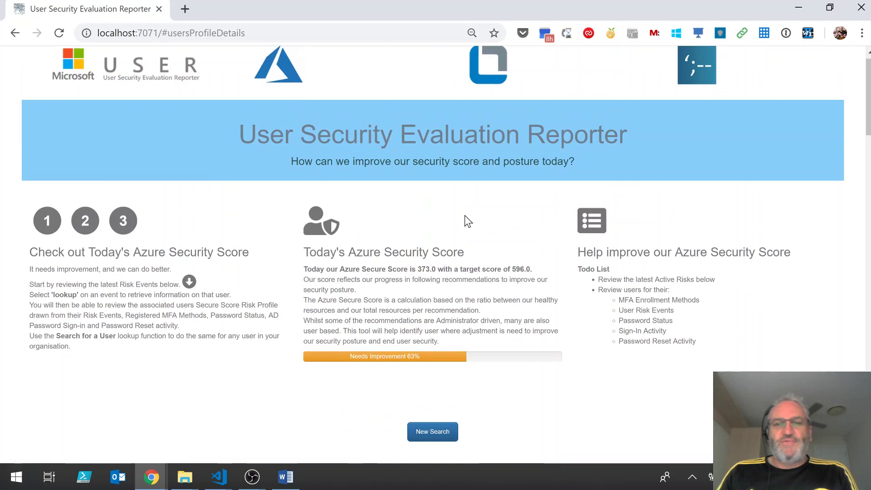
{"action": "scroll", "coordinate": [464, 215], "scroll_direction": "down", "scroll_amount": 1}
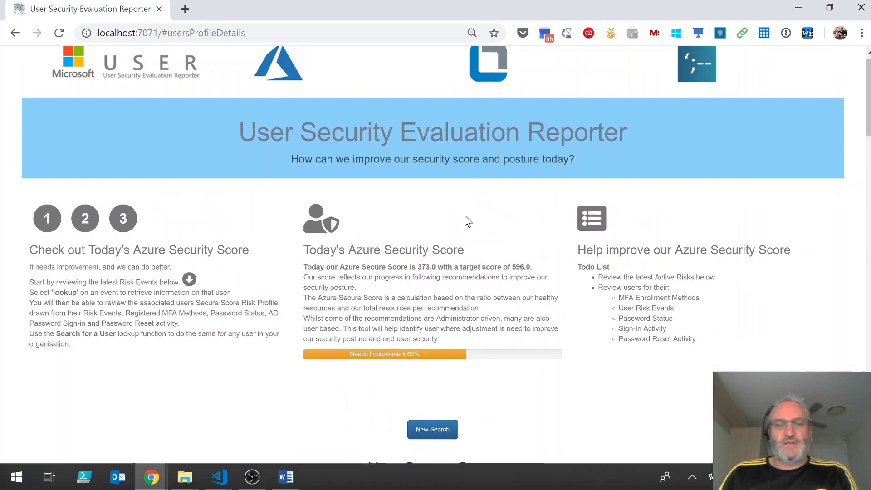
{"action": "scroll", "coordinate": [464, 216], "scroll_direction": "up", "scroll_amount": 1}
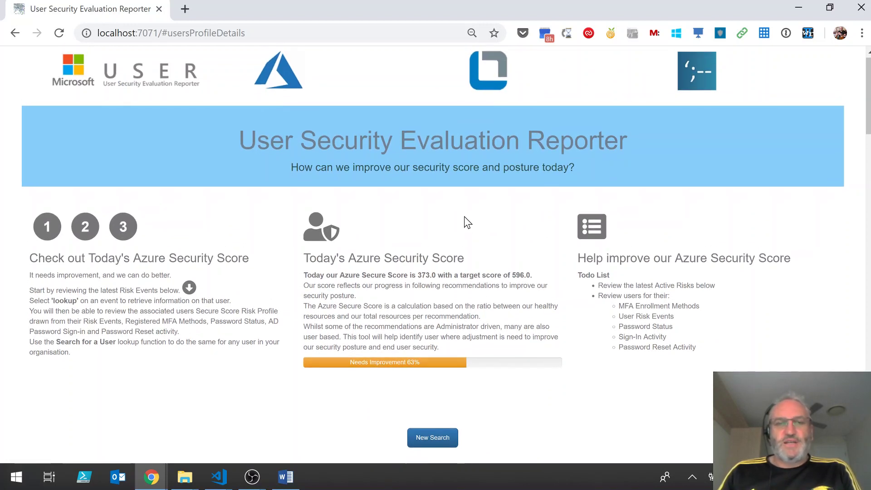